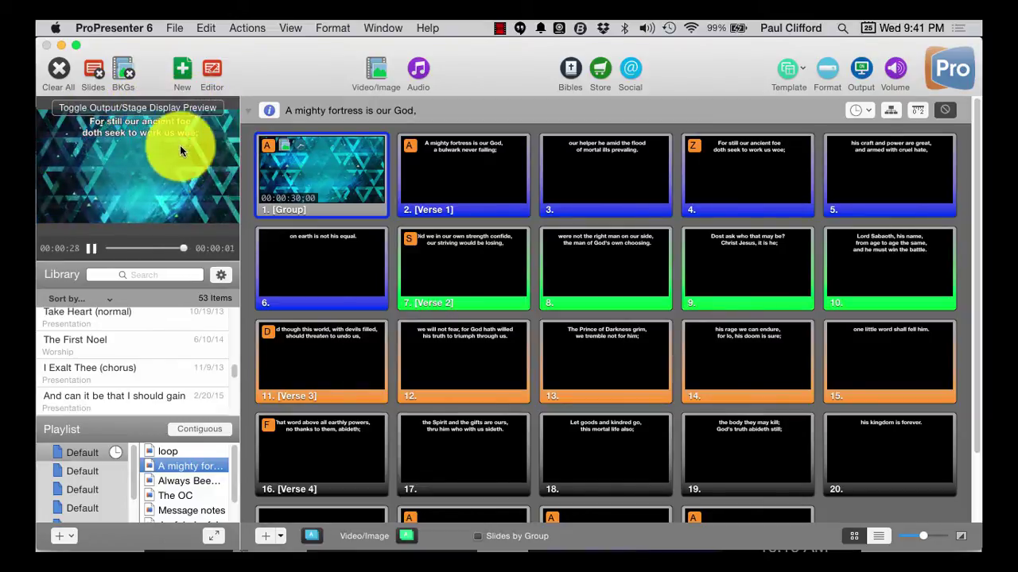
Step: Preview the stage display and send slides 4 and 5 of A mighty fortress live
{"action": "left_click", "coordinate": [119, 107]}
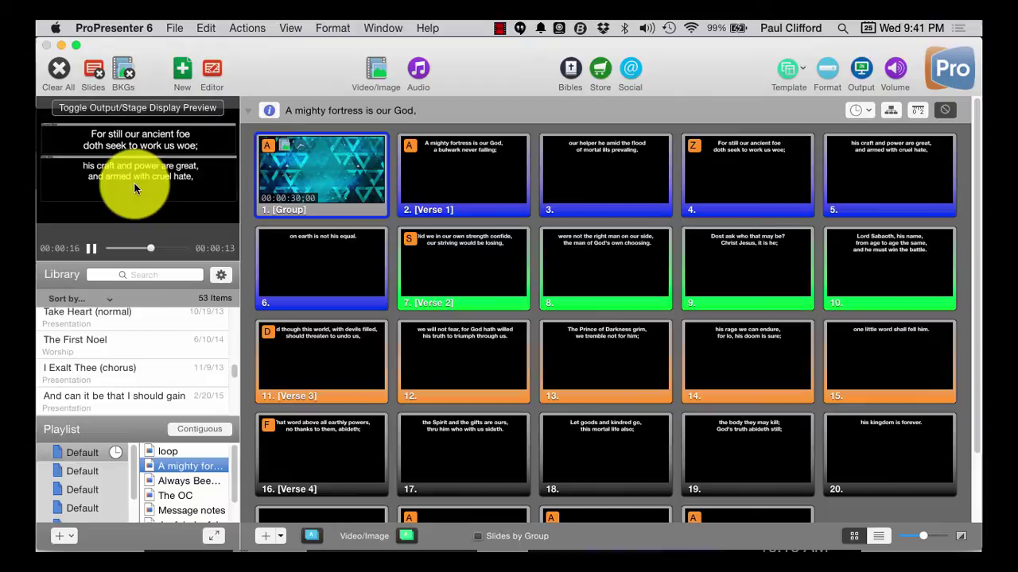
{"action": "left_click", "coordinate": [736, 170]}
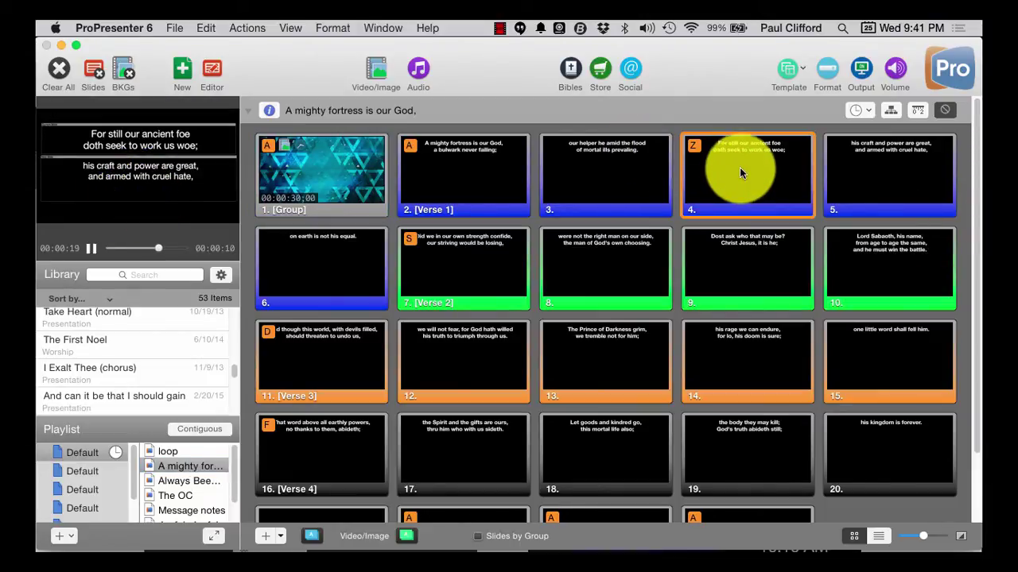
{"action": "left_click", "coordinate": [911, 182]}
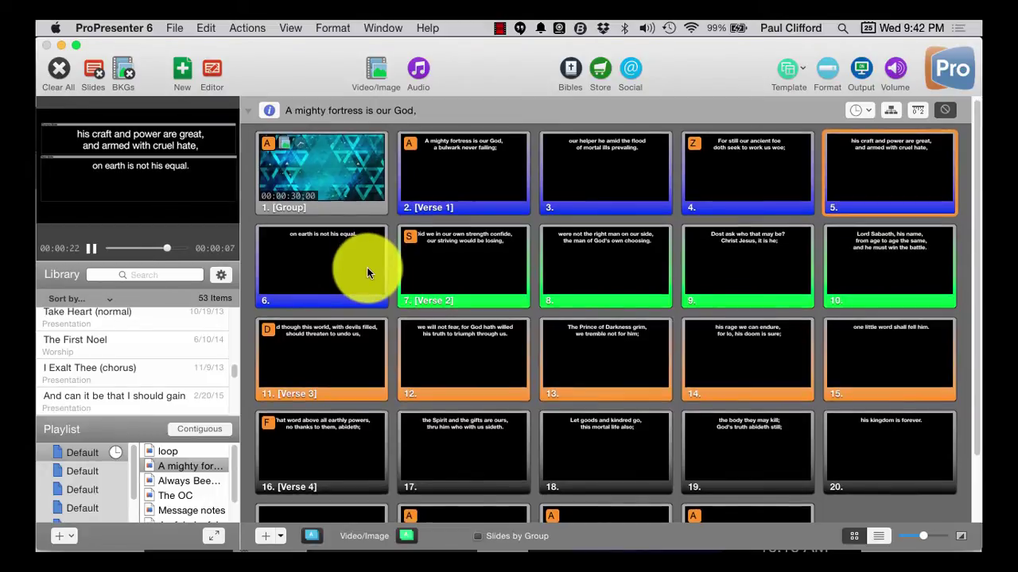
{"action": "scroll", "coordinate": [367, 267], "scroll_direction": "down", "scroll_amount": 1}
{"action": "scroll", "coordinate": [367, 267], "scroll_direction": "down", "scroll_amount": 4}
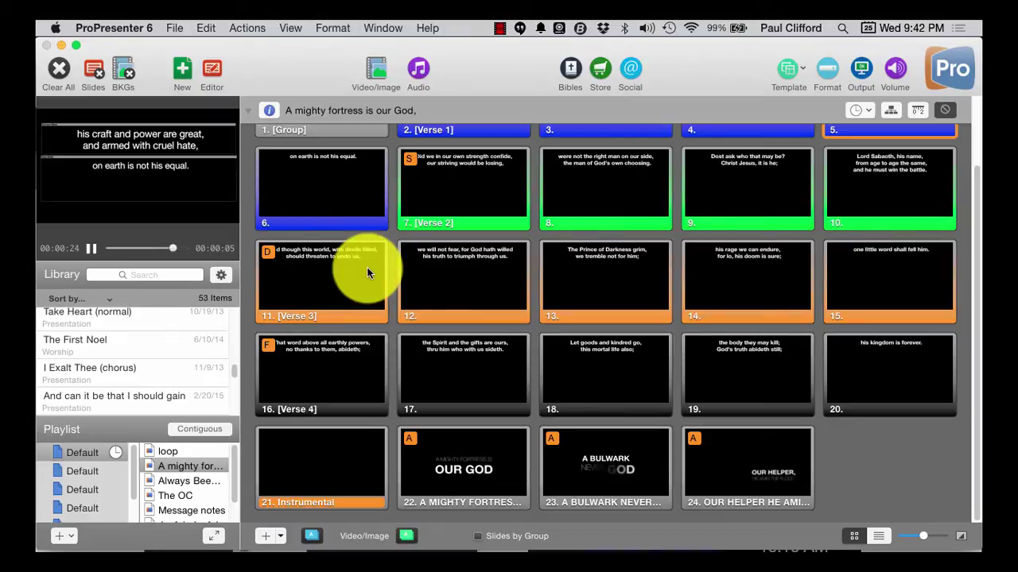
Step: Open Message notes from the playlist and send its slide 1 live
{"action": "left_click", "coordinate": [198, 497]}
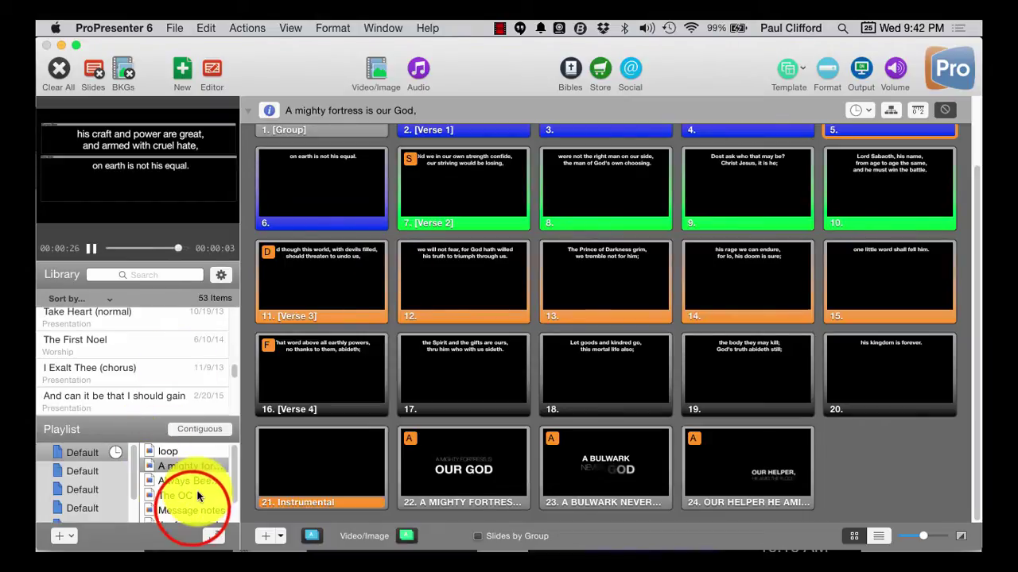
{"action": "left_click", "coordinate": [193, 509]}
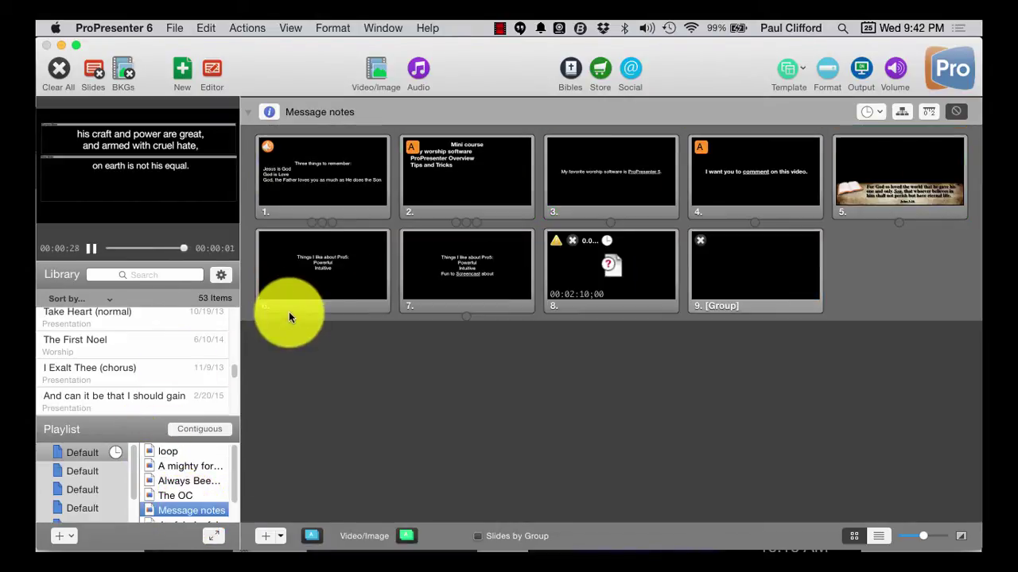
{"action": "left_click", "coordinate": [309, 160]}
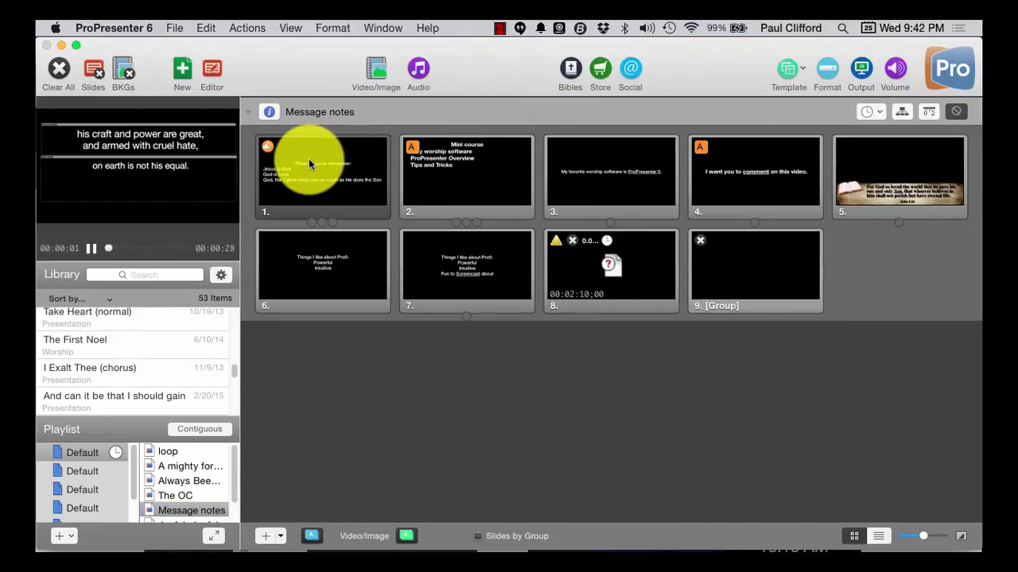
{"action": "left_click", "coordinate": [308, 158]}
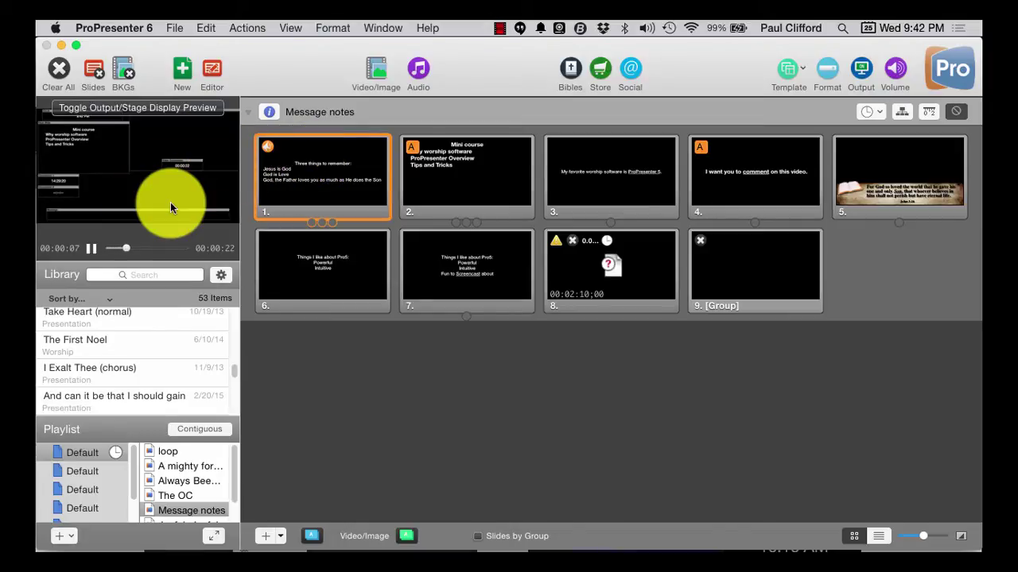
{"action": "left_click", "coordinate": [267, 147]}
{"action": "right_click", "coordinate": [268, 145]}
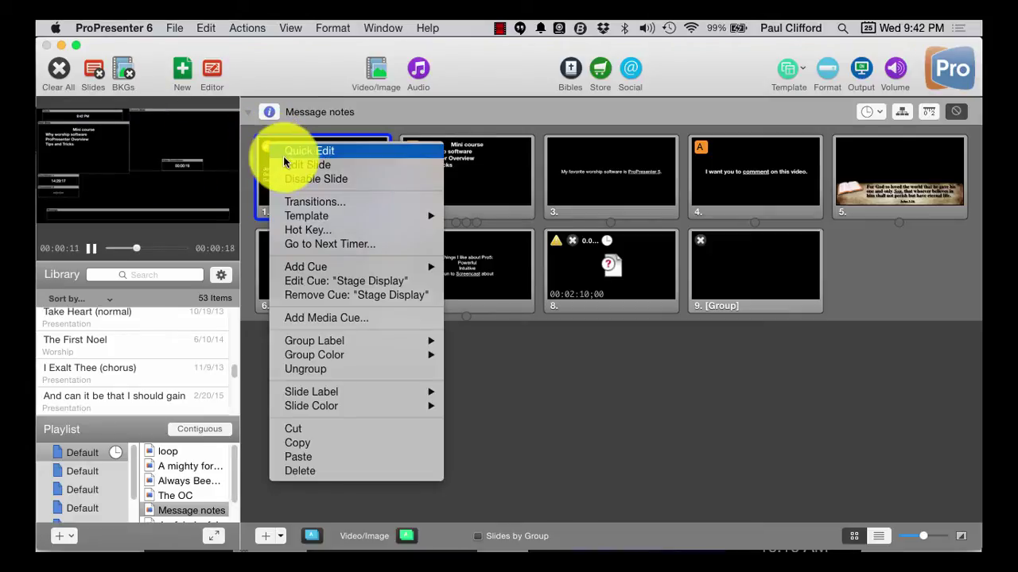
{"action": "mouse_move", "coordinate": [347, 266]}
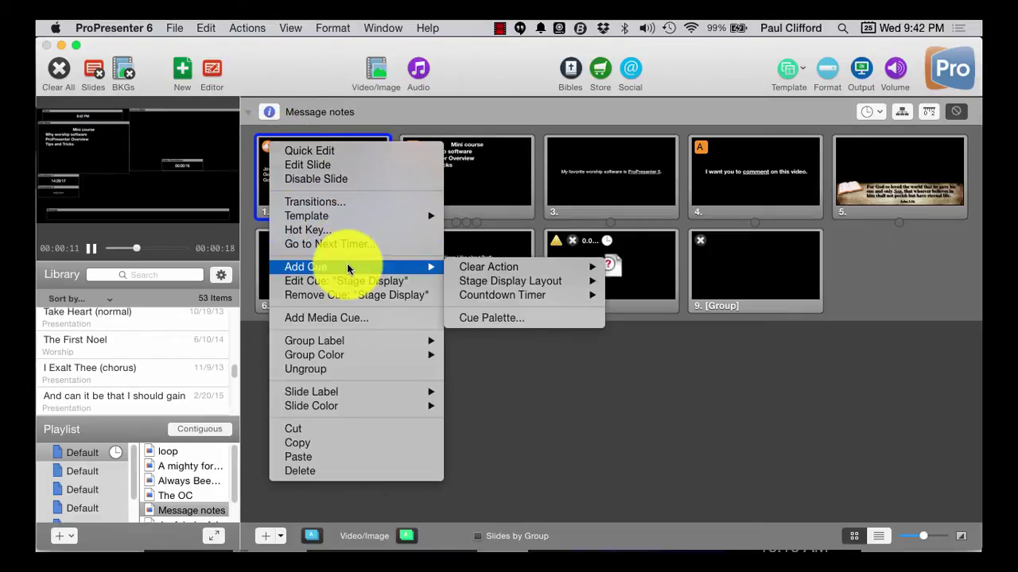
{"action": "mouse_move", "coordinate": [503, 279]}
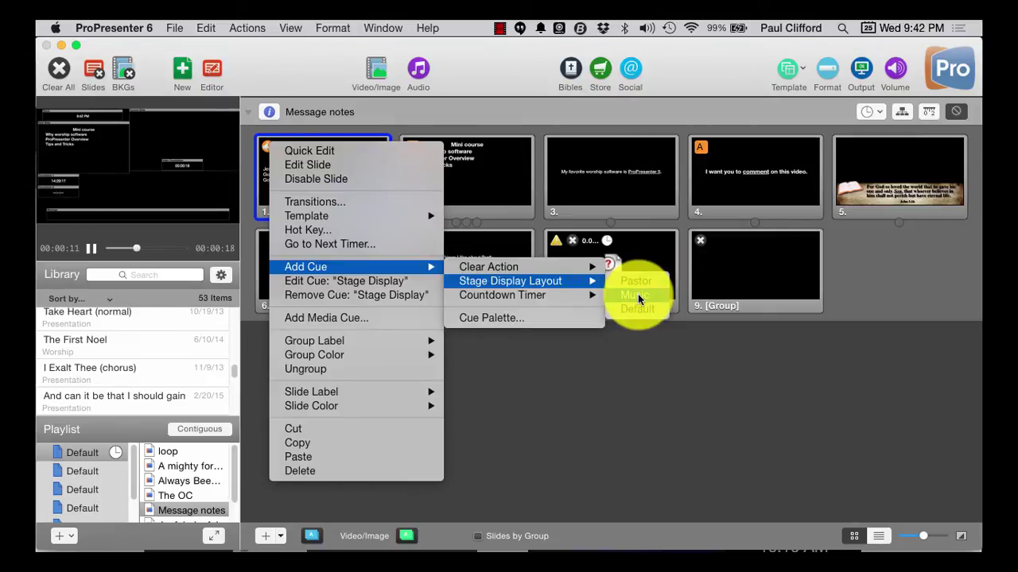
{"action": "left_click", "coordinate": [628, 431]}
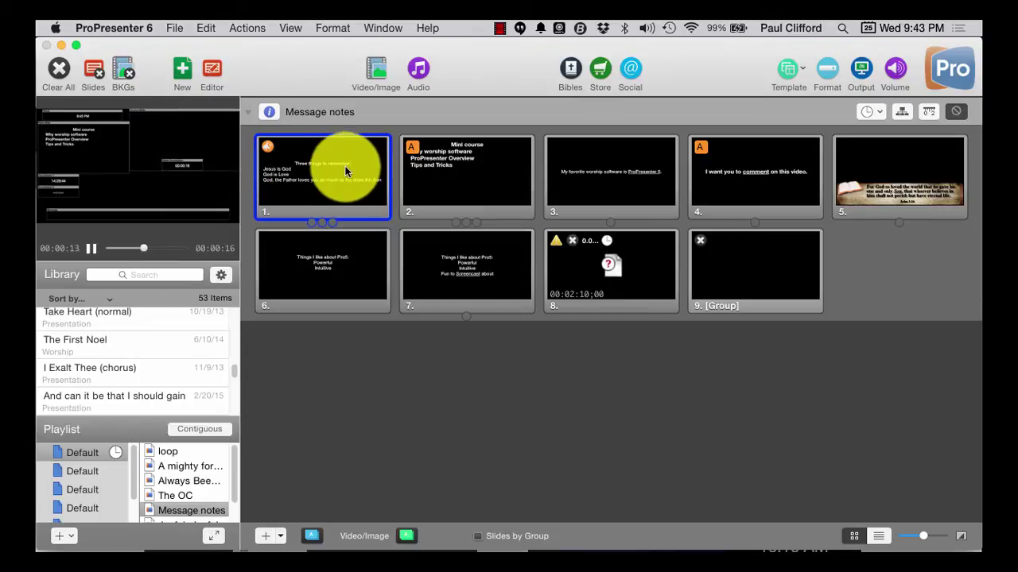
Step: Reopen A mighty fortress, give slide 1 a stage layout cue, and send it live with the stage preview
{"action": "left_click", "coordinate": [178, 469]}
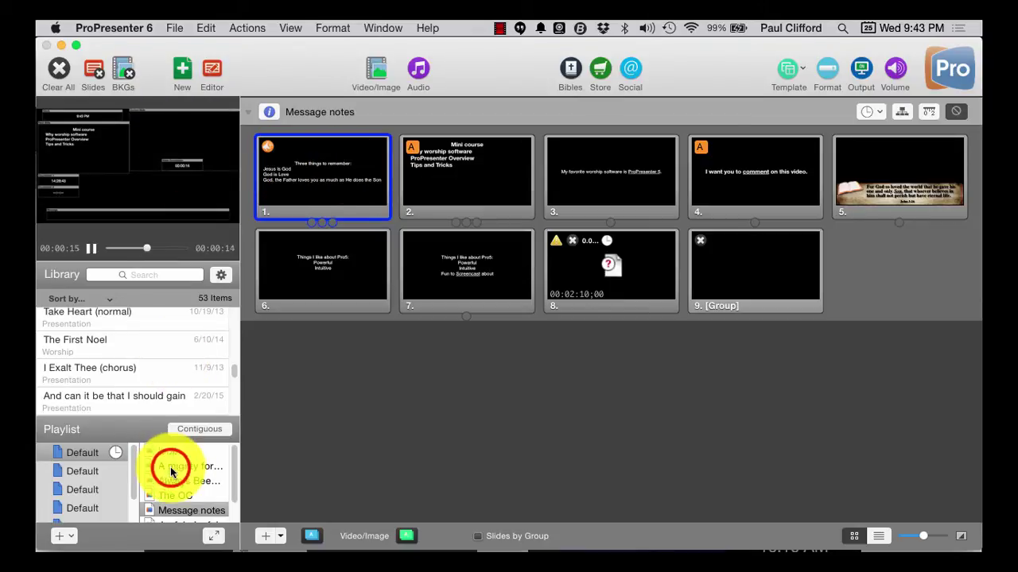
{"action": "left_click", "coordinate": [171, 469]}
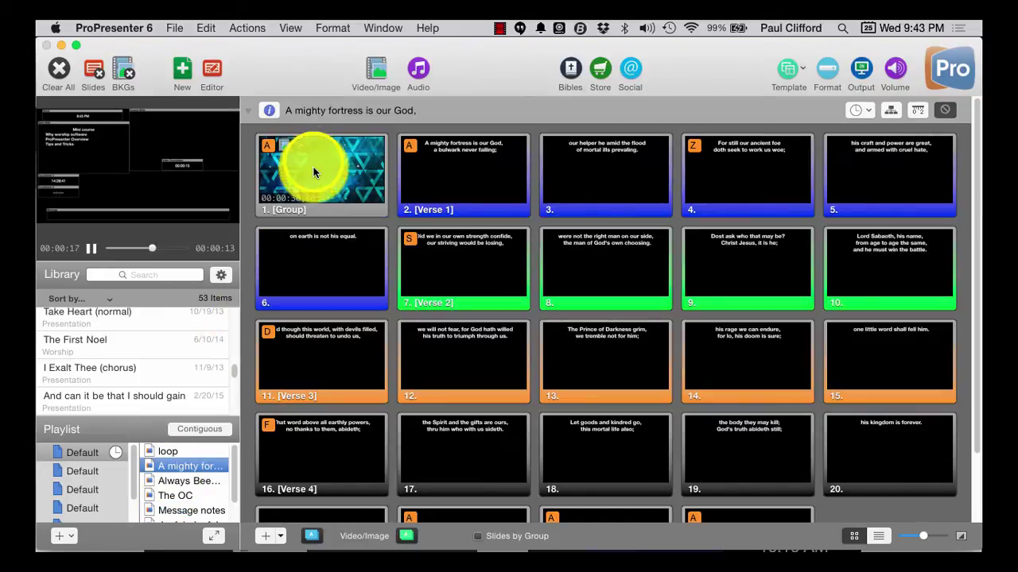
{"action": "right_click", "coordinate": [314, 168]}
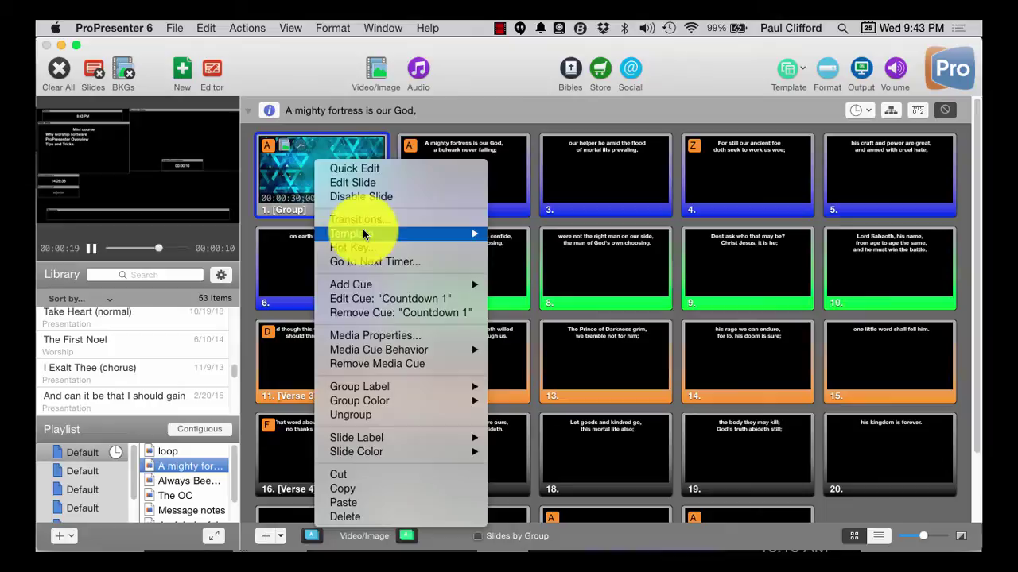
{"action": "mouse_move", "coordinate": [454, 284]}
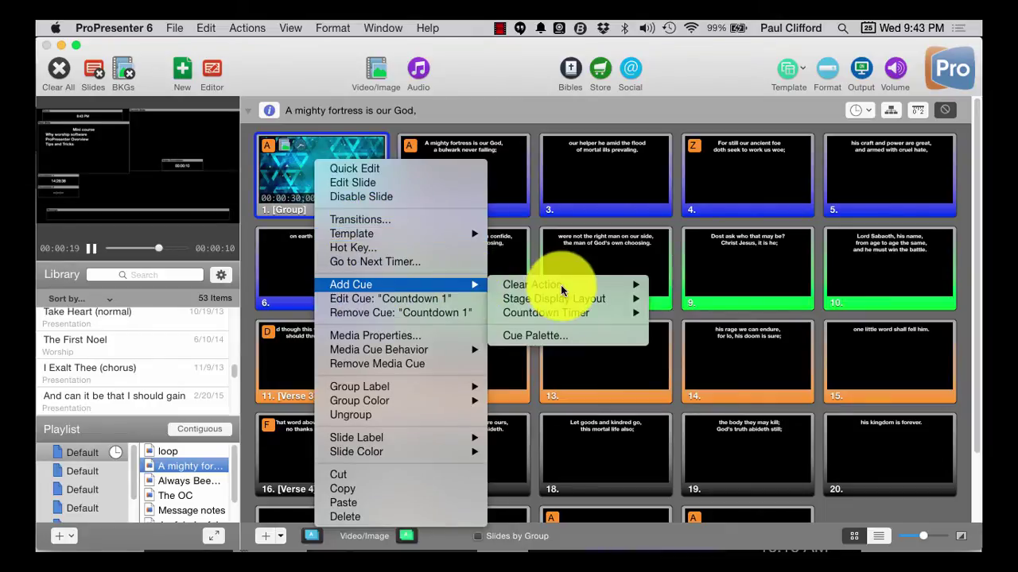
{"action": "mouse_move", "coordinate": [562, 290]}
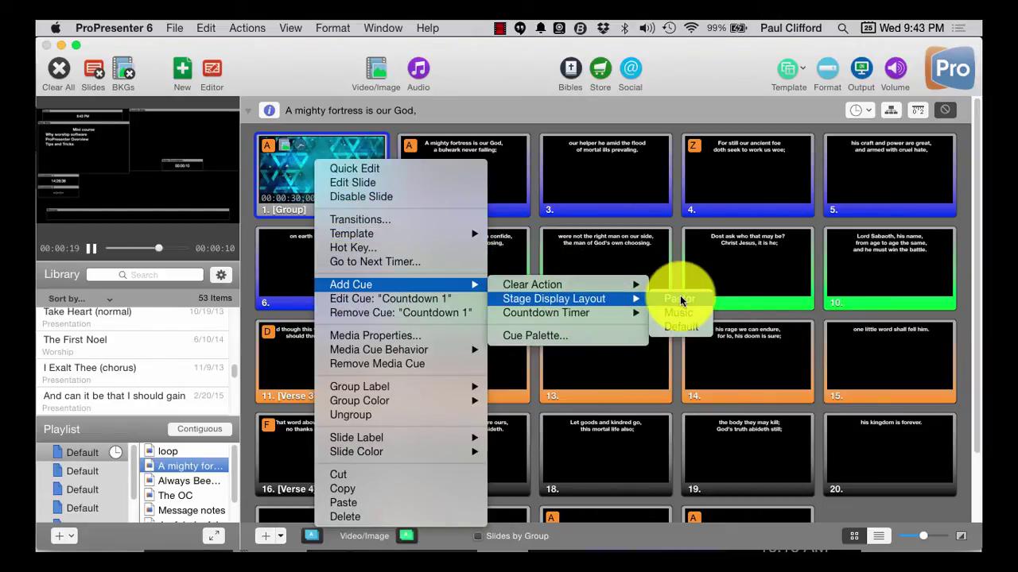
{"action": "left_click", "coordinate": [689, 316]}
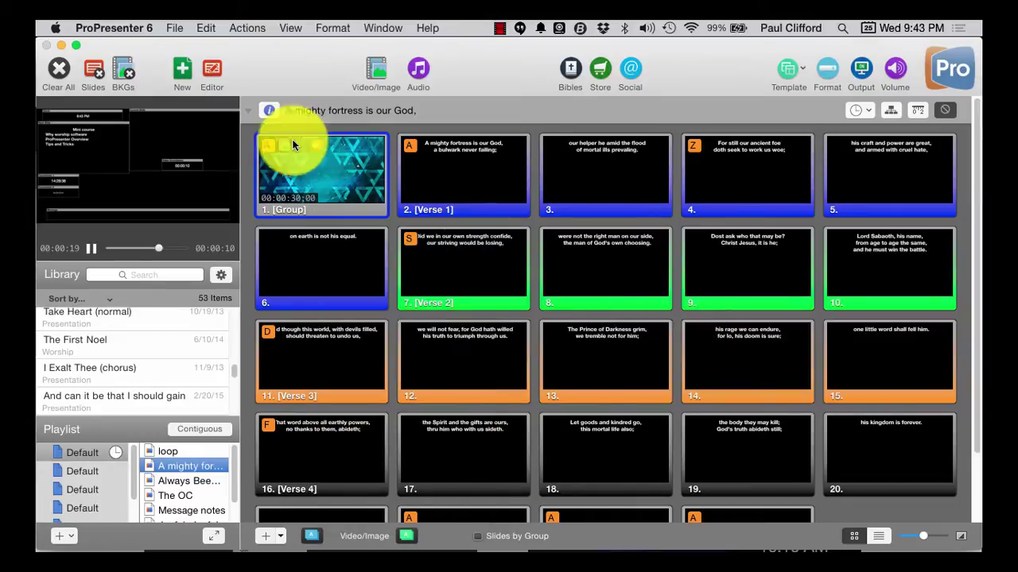
{"action": "left_click", "coordinate": [297, 160]}
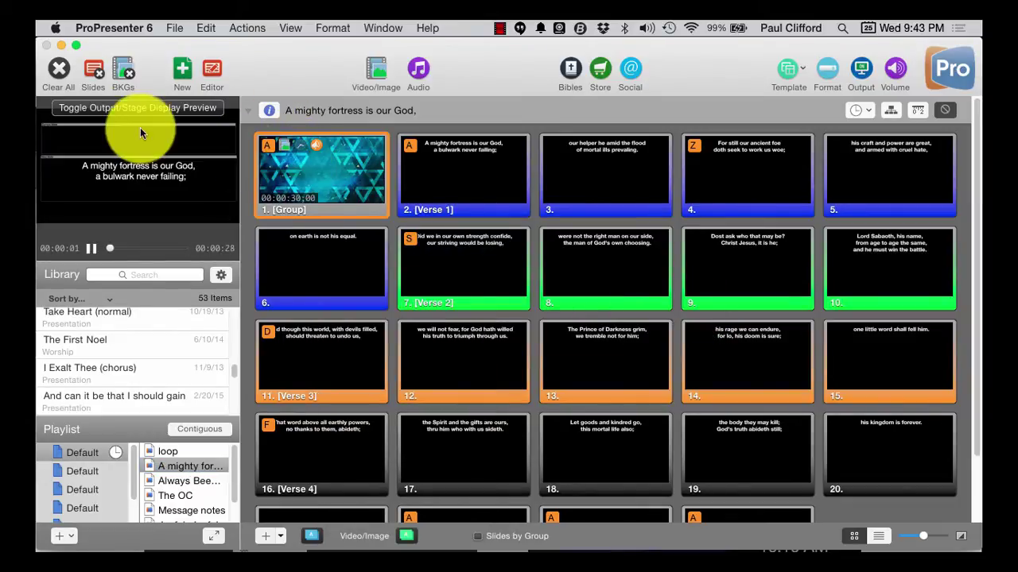
{"action": "left_click", "coordinate": [114, 150]}
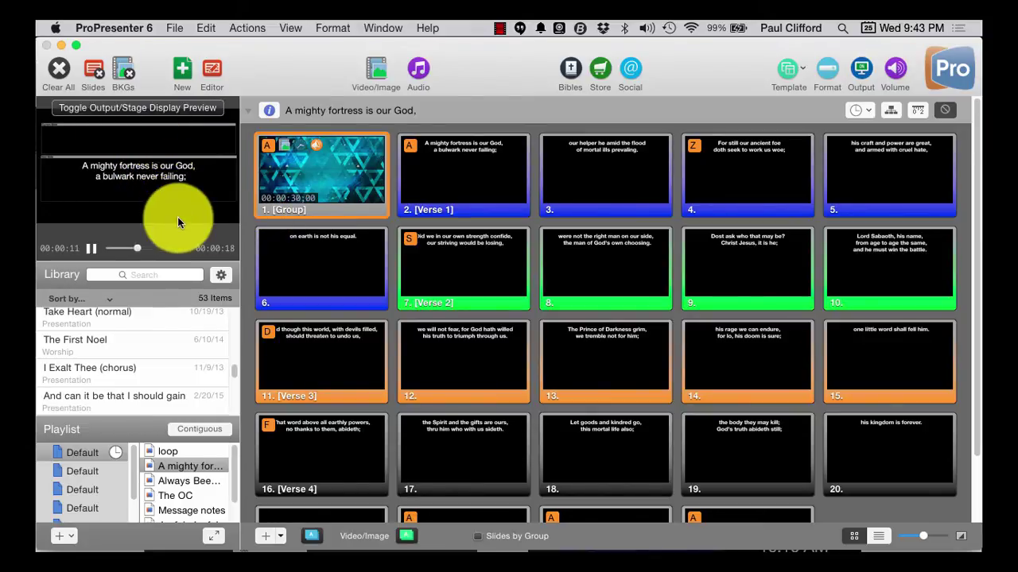
Step: In Preferences' stage display configuration, switch the stage display to the Pastor layout
{"action": "left_click", "coordinate": [131, 28]}
{"action": "left_click", "coordinate": [154, 68]}
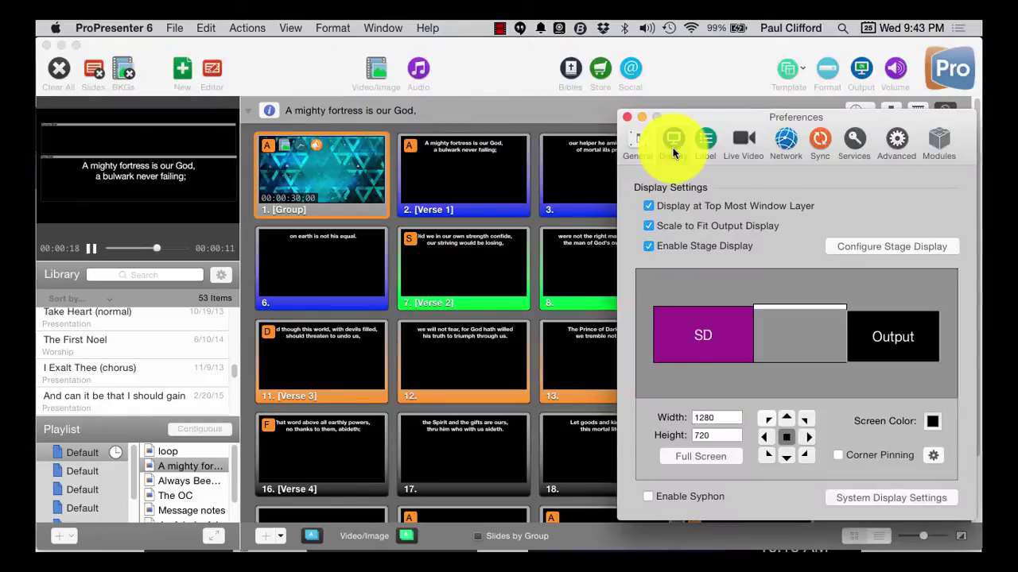
{"action": "left_click_drag", "start_coordinate": [815, 116], "coordinate": [533, 72]}
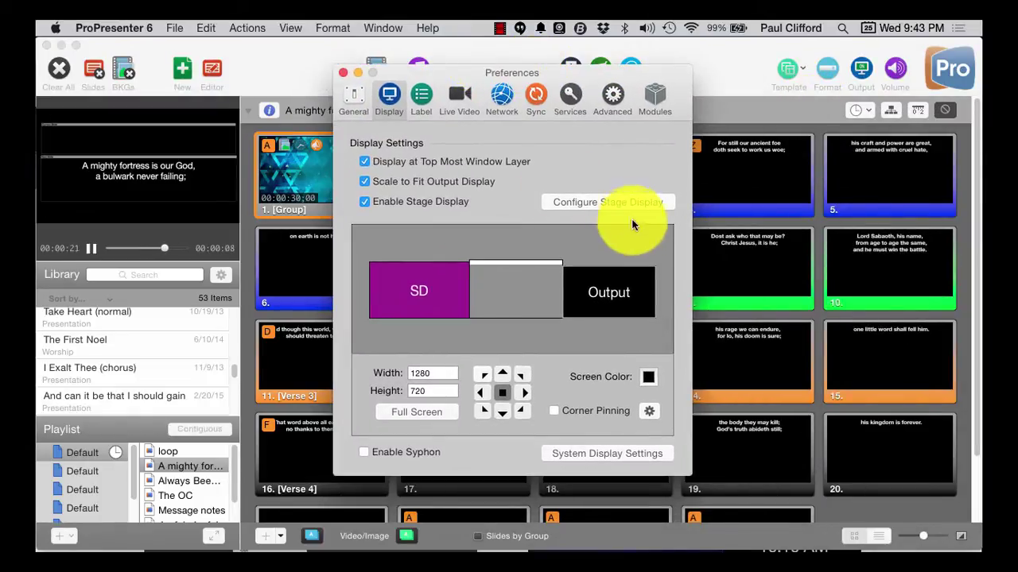
{"action": "left_click", "coordinate": [609, 203]}
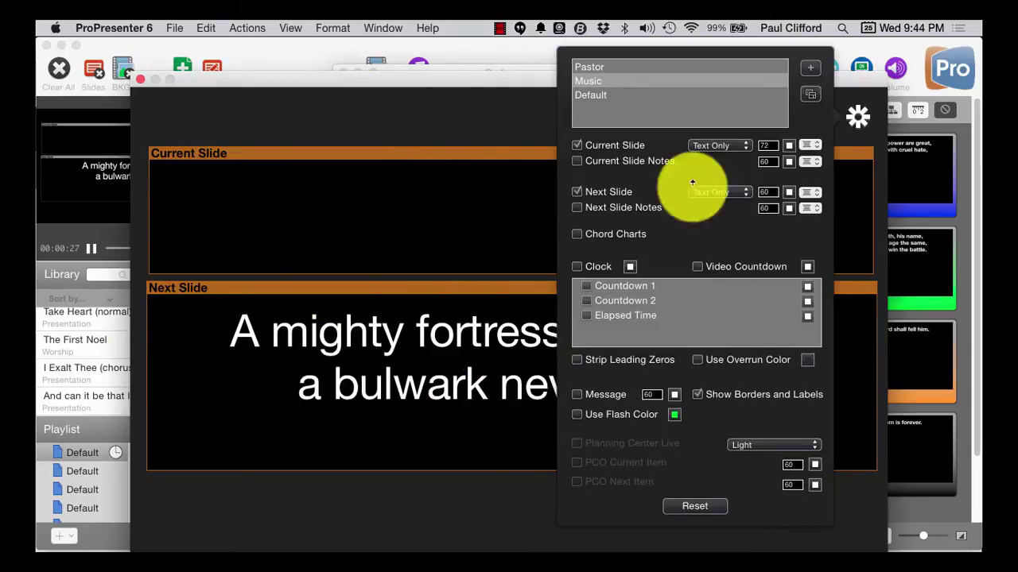
{"action": "left_click", "coordinate": [581, 80]}
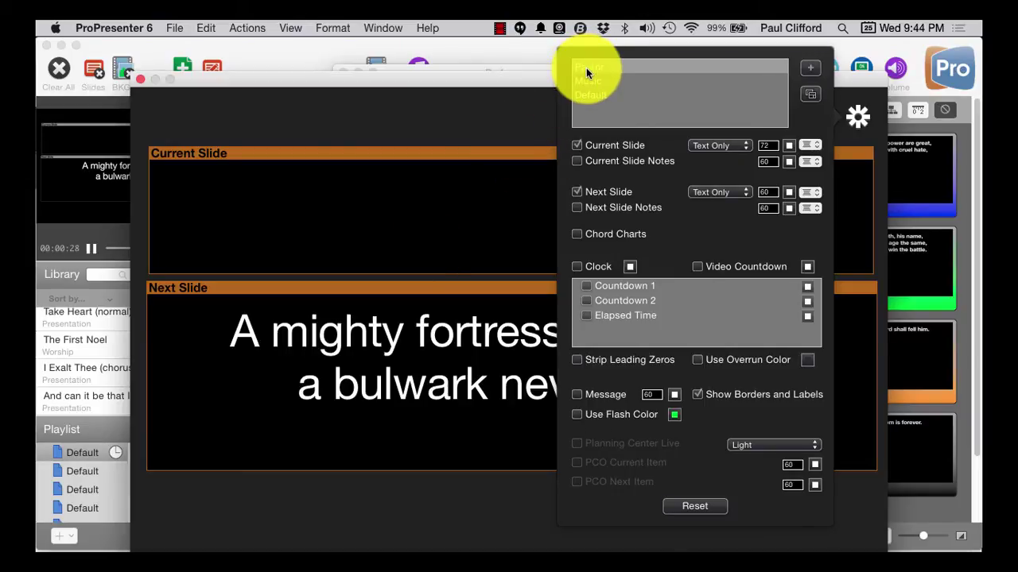
{"action": "left_click", "coordinate": [586, 67]}
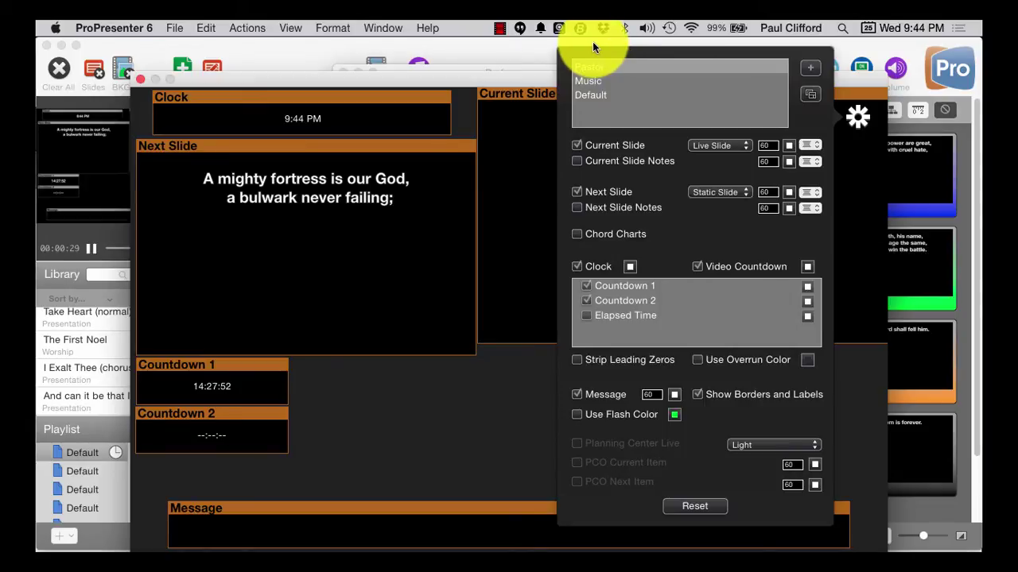
{"action": "left_click", "coordinate": [590, 95]}
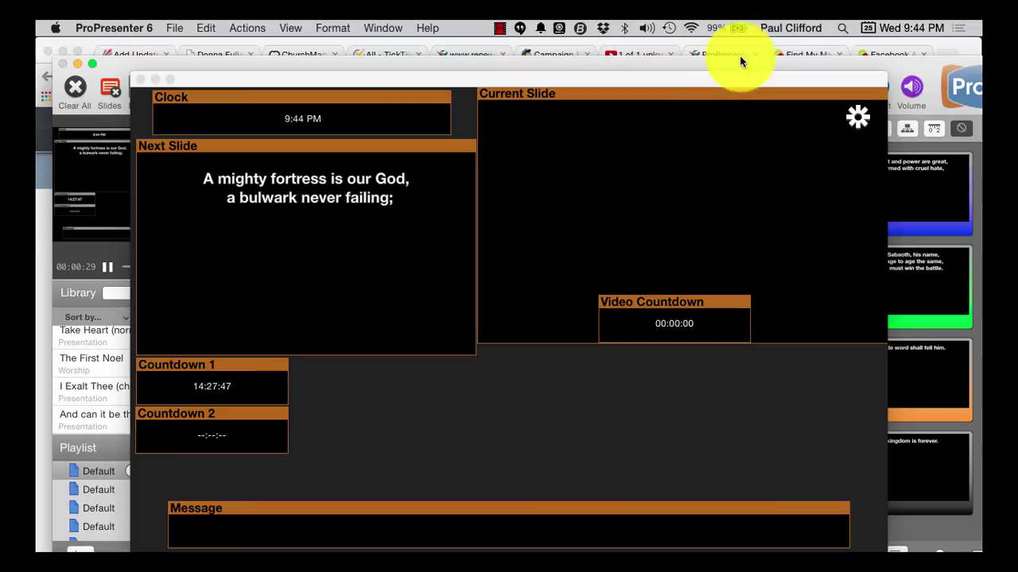
Step: Drag the stage display window lower to reveal the slide grid
{"action": "left_click", "coordinate": [806, 57]}
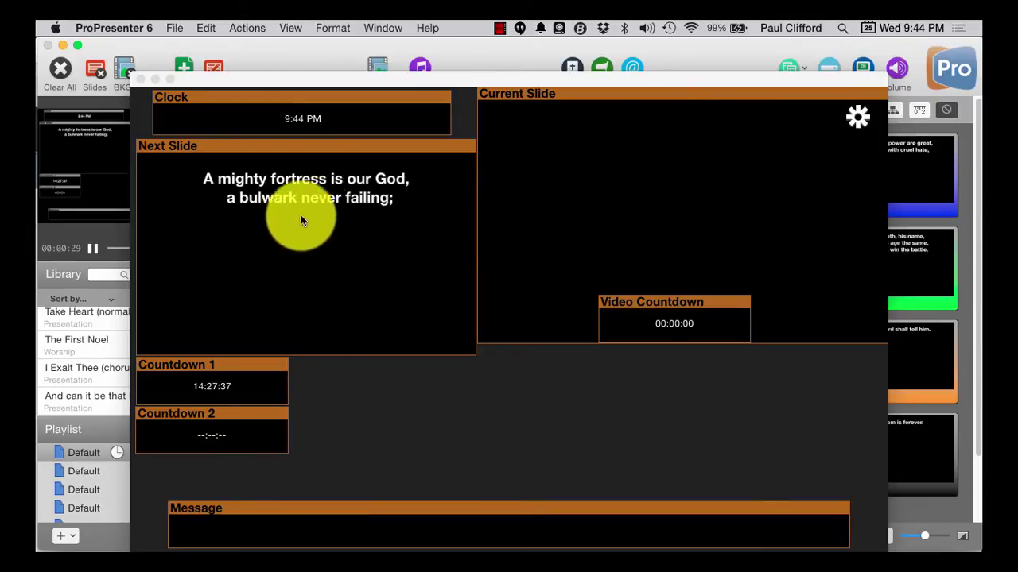
{"action": "left_click", "coordinate": [387, 45]}
{"action": "left_click_drag", "start_coordinate": [387, 45], "coordinate": [379, 79]}
{"action": "left_click_drag", "start_coordinate": [431, 278], "coordinate": [398, 211]}
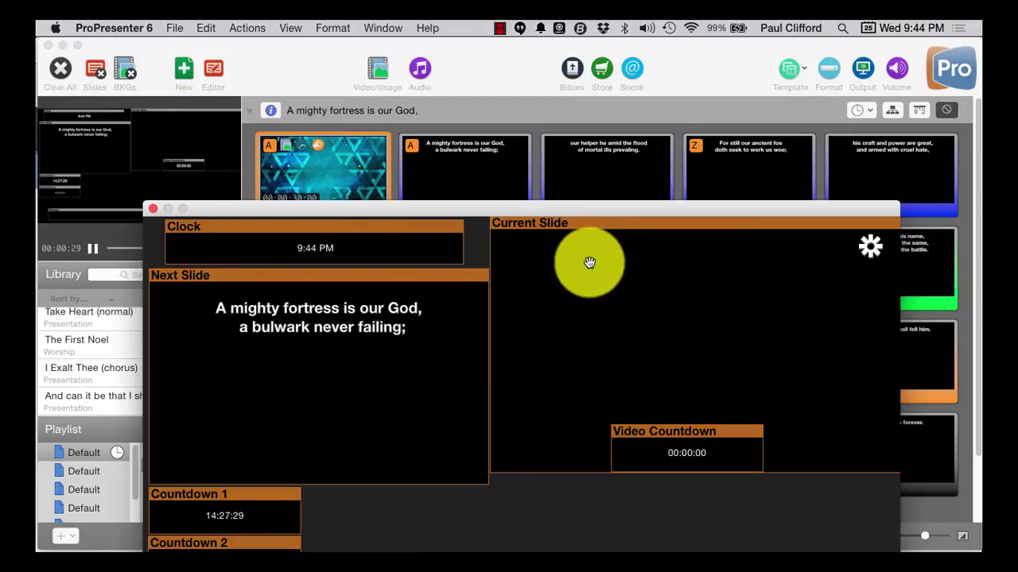
Step: Open and close the stage layout settings, then switch the preview to the Output
{"action": "left_click", "coordinate": [860, 255]}
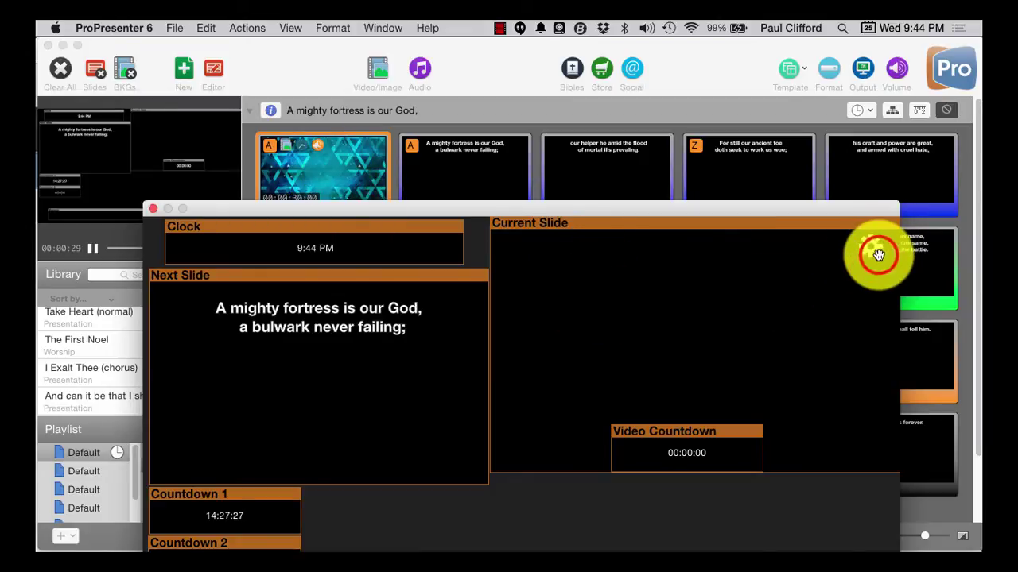
{"action": "left_click", "coordinate": [866, 253]}
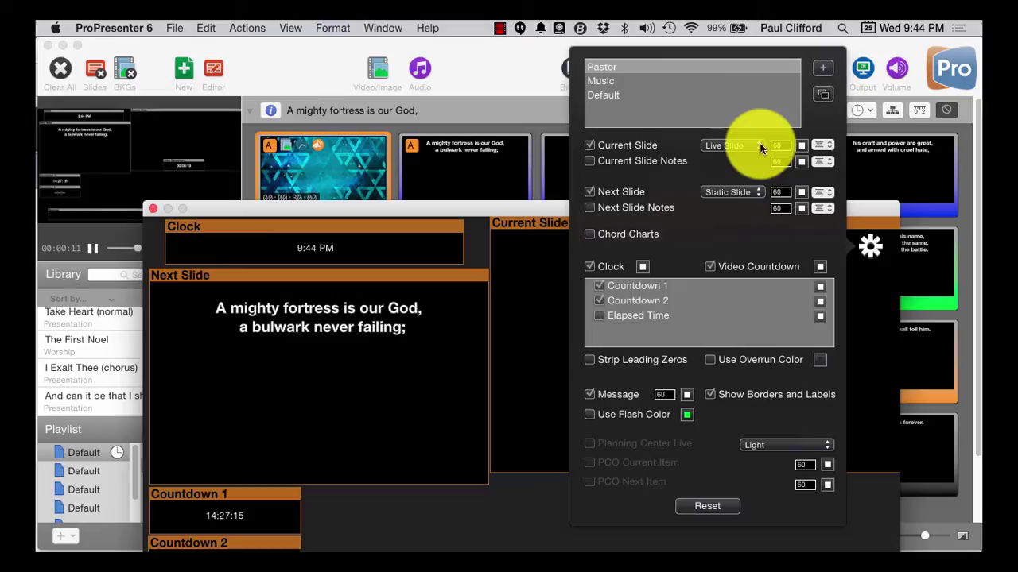
{"action": "left_click", "coordinate": [312, 150]}
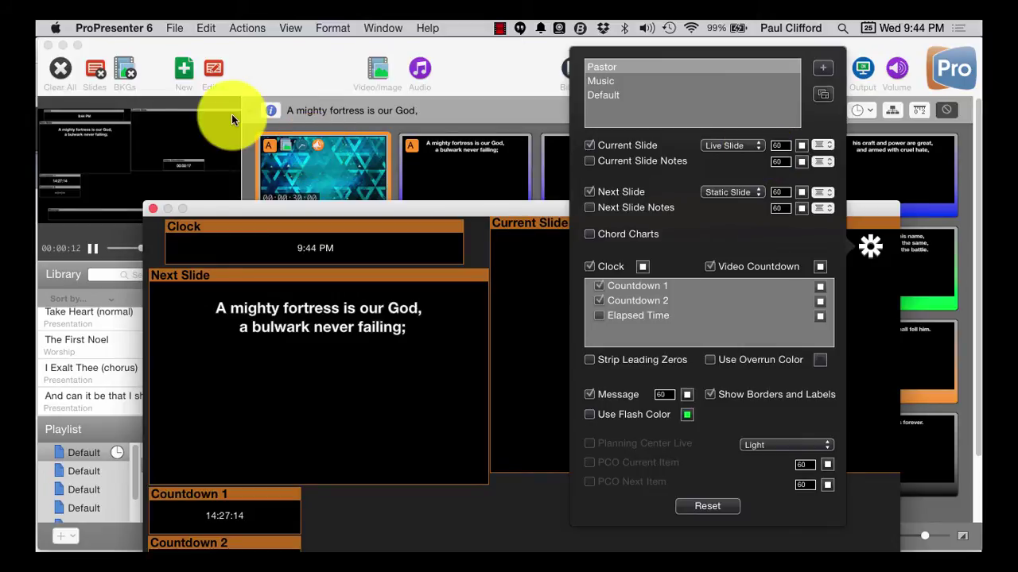
{"action": "left_click", "coordinate": [147, 118]}
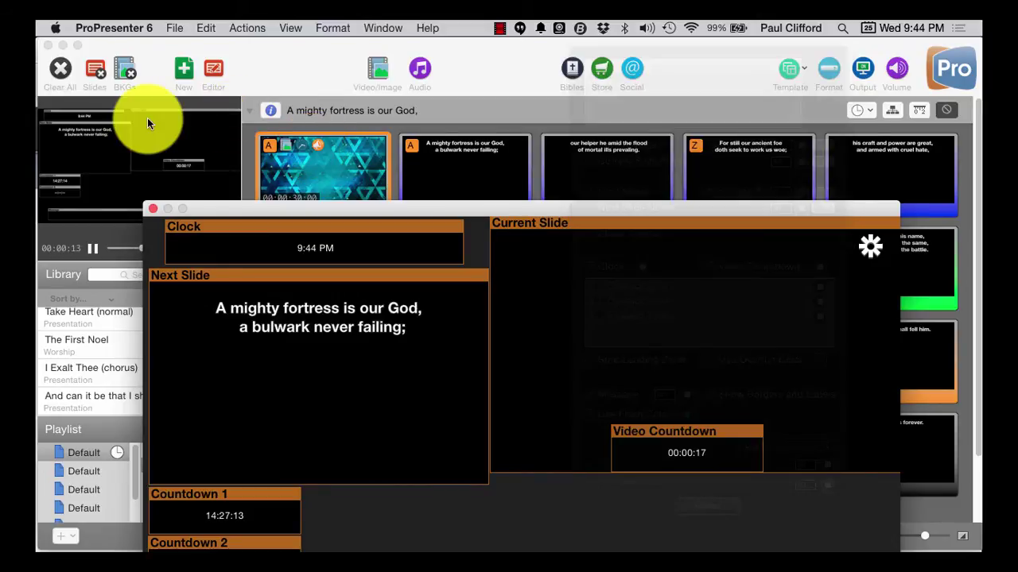
{"action": "left_click", "coordinate": [147, 131]}
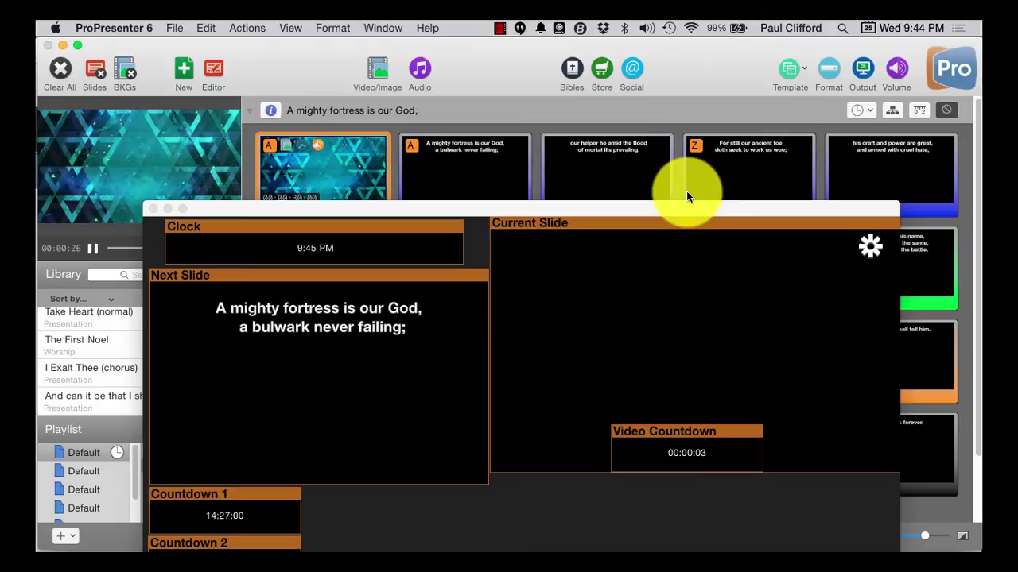
Step: Change the Pastor layout's Next Slide from Static Slide to Text Only
{"action": "left_click", "coordinate": [721, 168]}
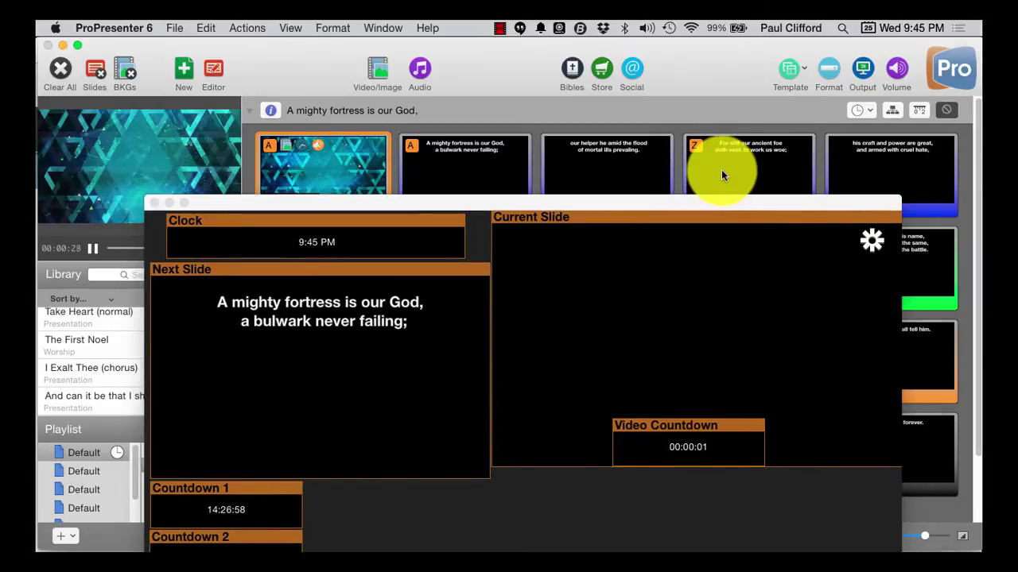
{"action": "left_click_drag", "start_coordinate": [652, 205], "coordinate": [688, 181]}
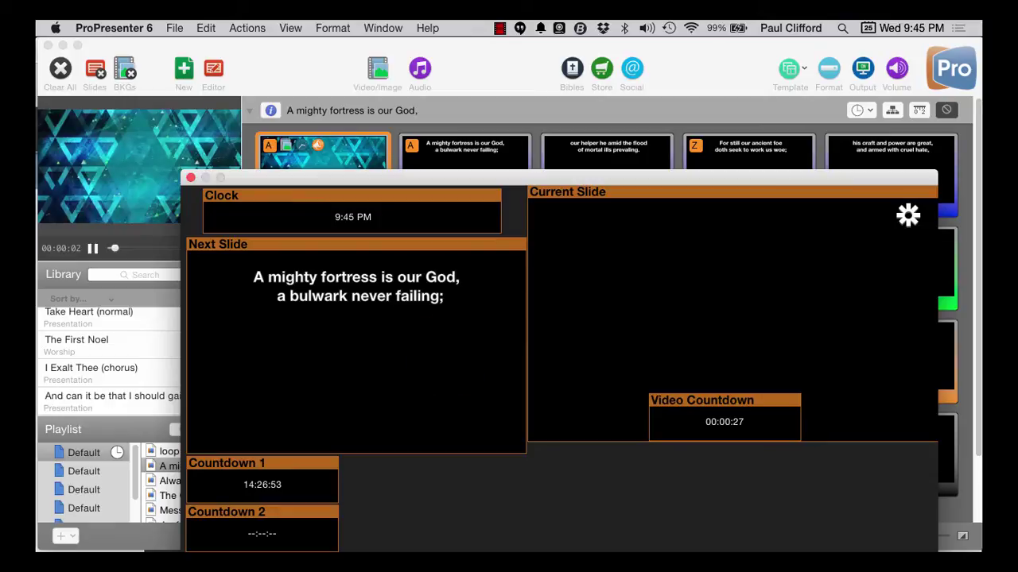
{"action": "left_click", "coordinate": [913, 218]}
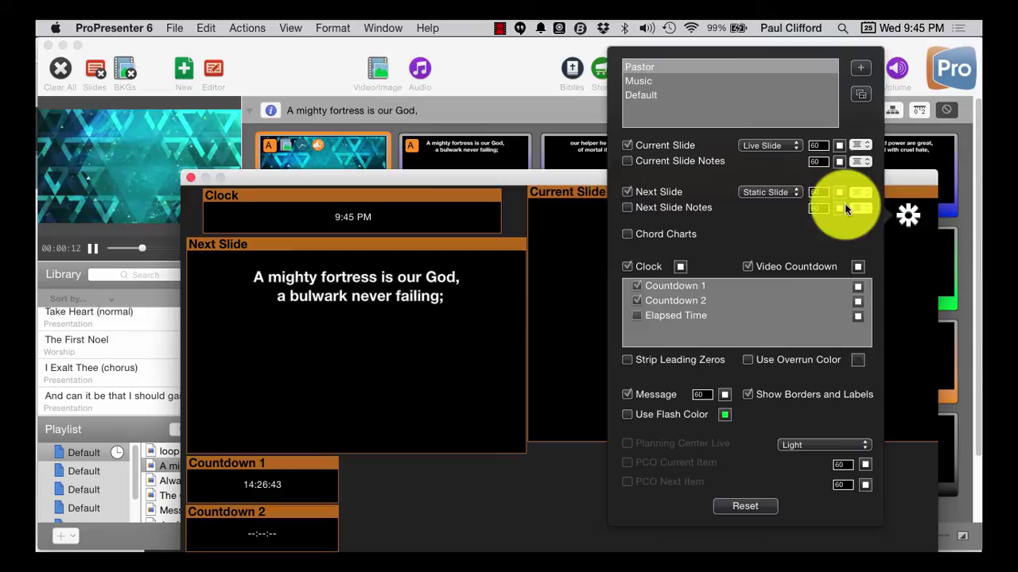
{"action": "left_click", "coordinate": [795, 192]}
{"action": "left_click", "coordinate": [787, 203]}
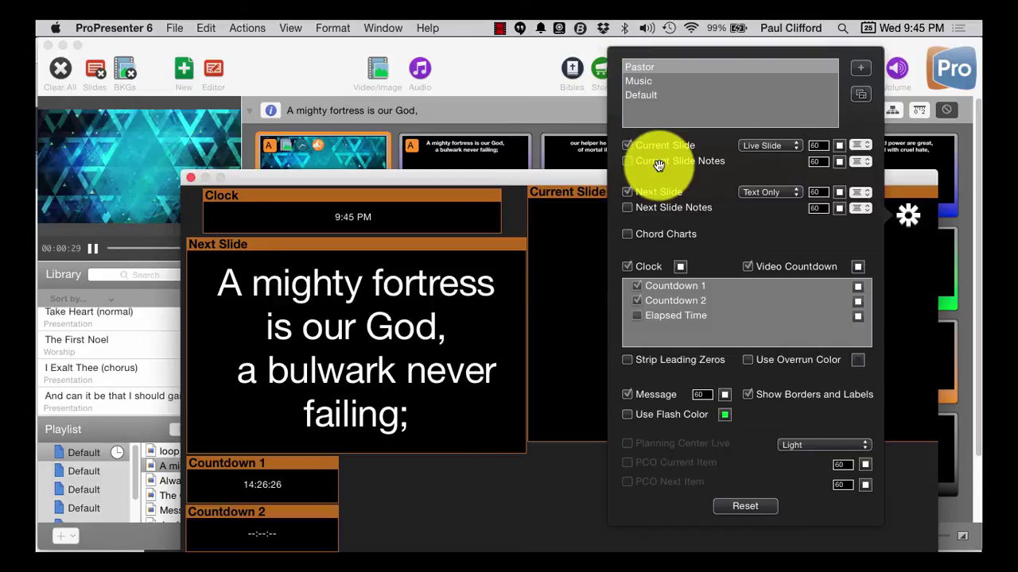
{"action": "left_click", "coordinate": [528, 174]}
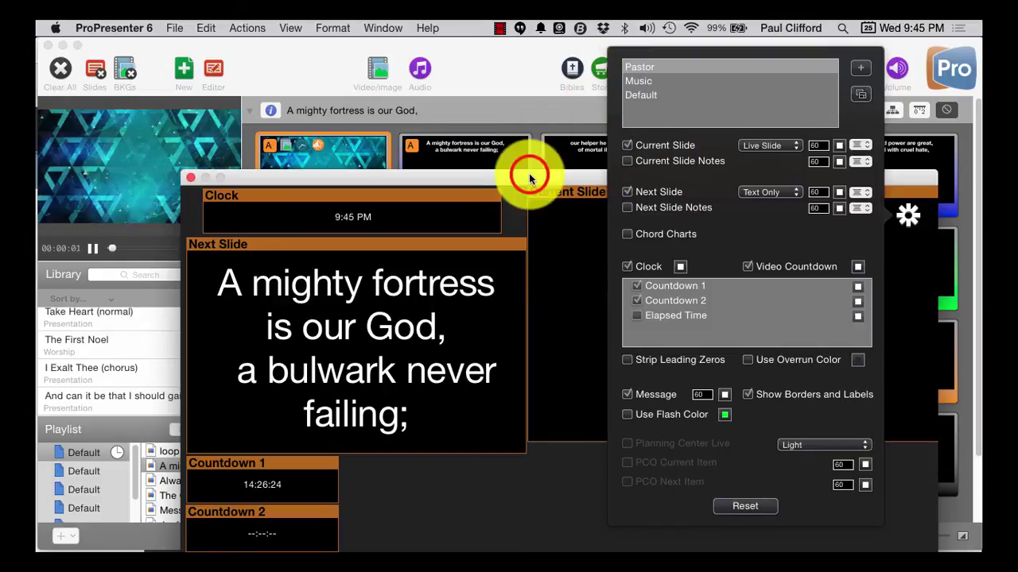
Step: Move the stage display window up and left to show the whole Pastor layout
{"action": "left_click_drag", "start_coordinate": [527, 170], "coordinate": [505, 60]}
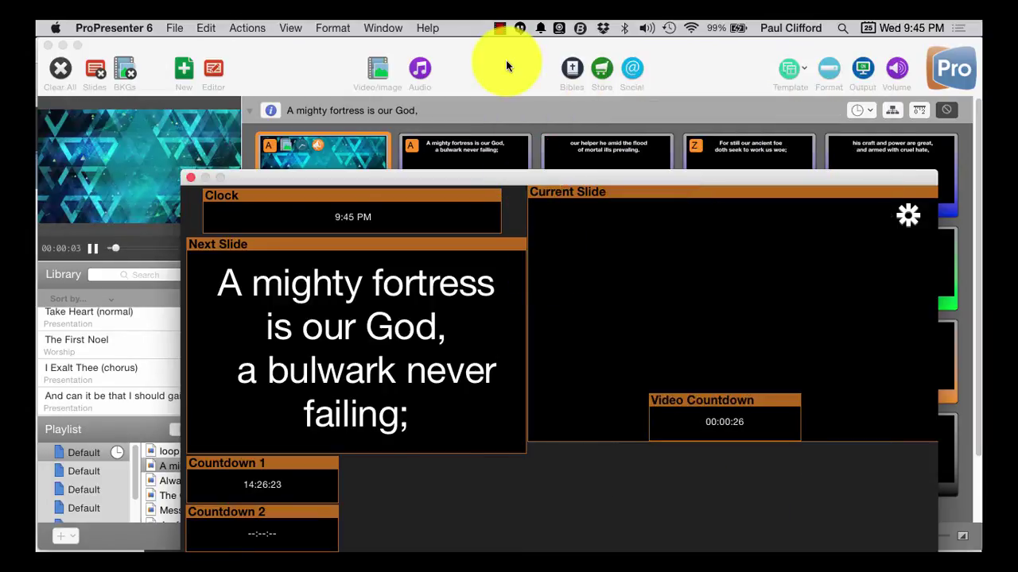